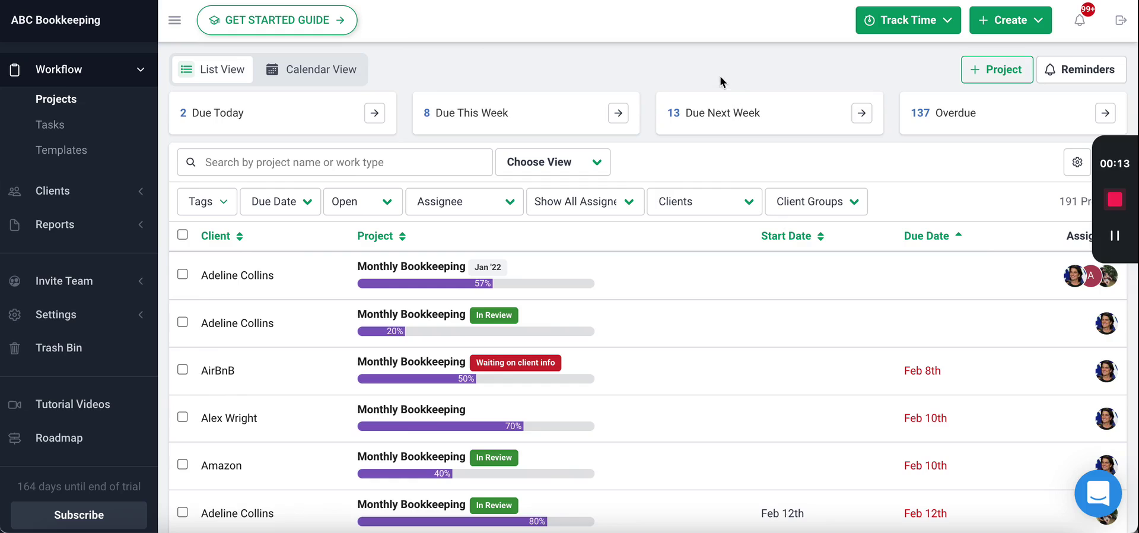
# Step: Search projects for 'Monthly' and filter the list to the In Review tag
pyautogui.scroll(-1, 617, 218)
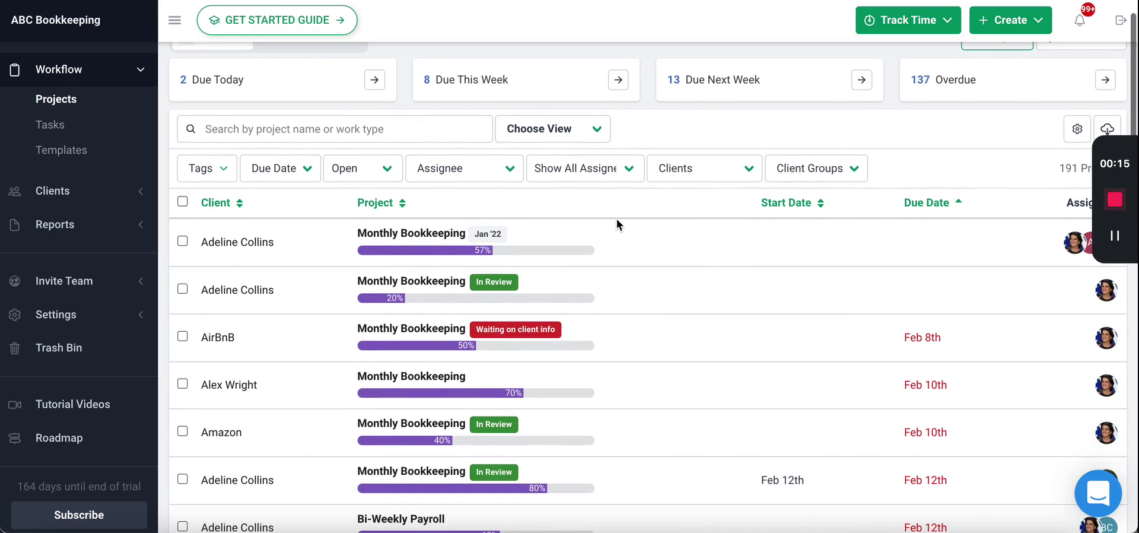
pyautogui.scroll(-5, 617, 221)
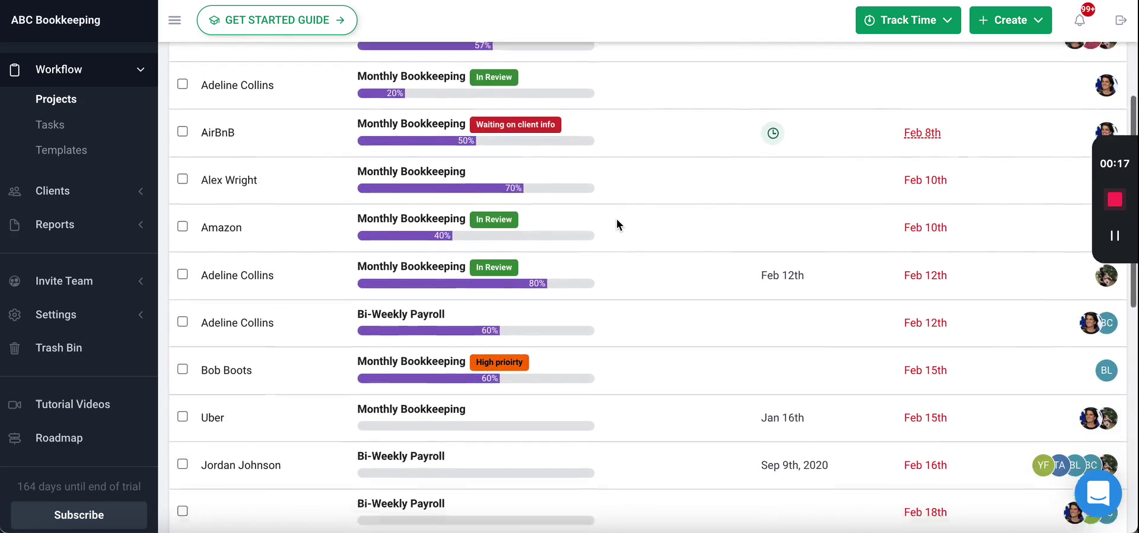
pyautogui.scroll(7, 617, 221)
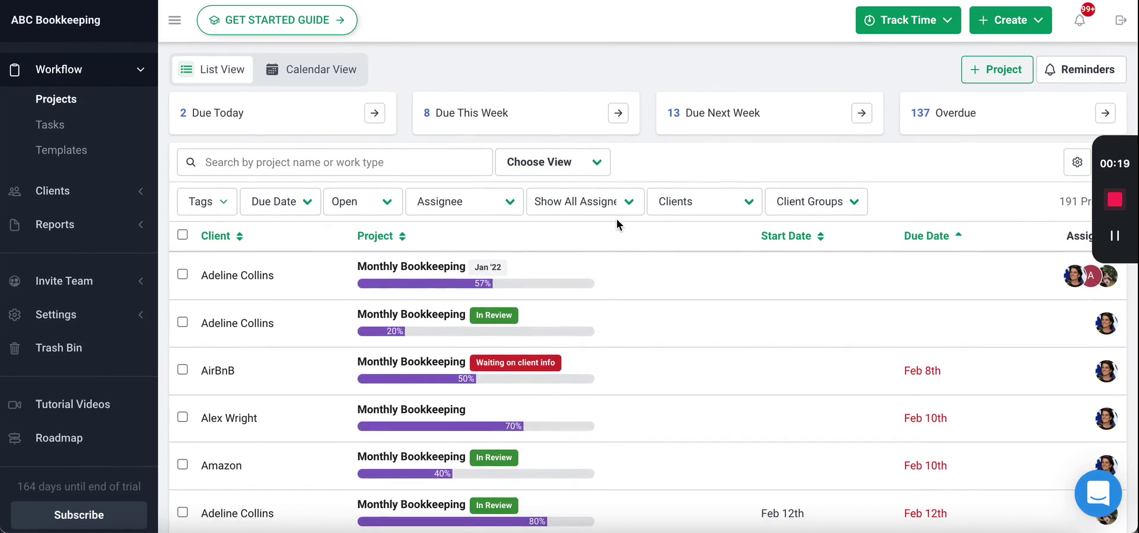
pyautogui.scroll(-1, 439, 276)
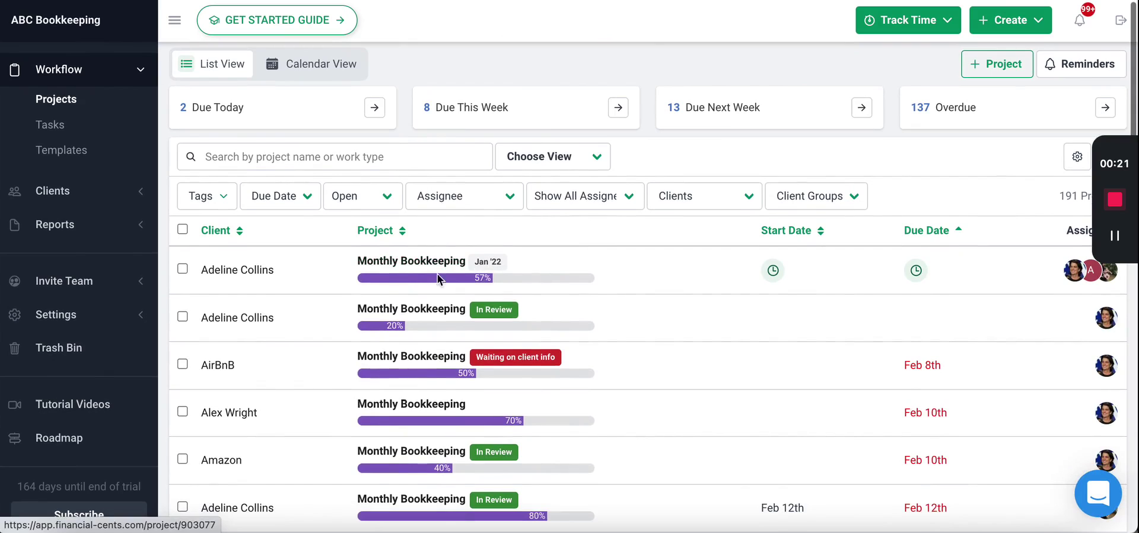
pyautogui.scroll(-1, 416, 276)
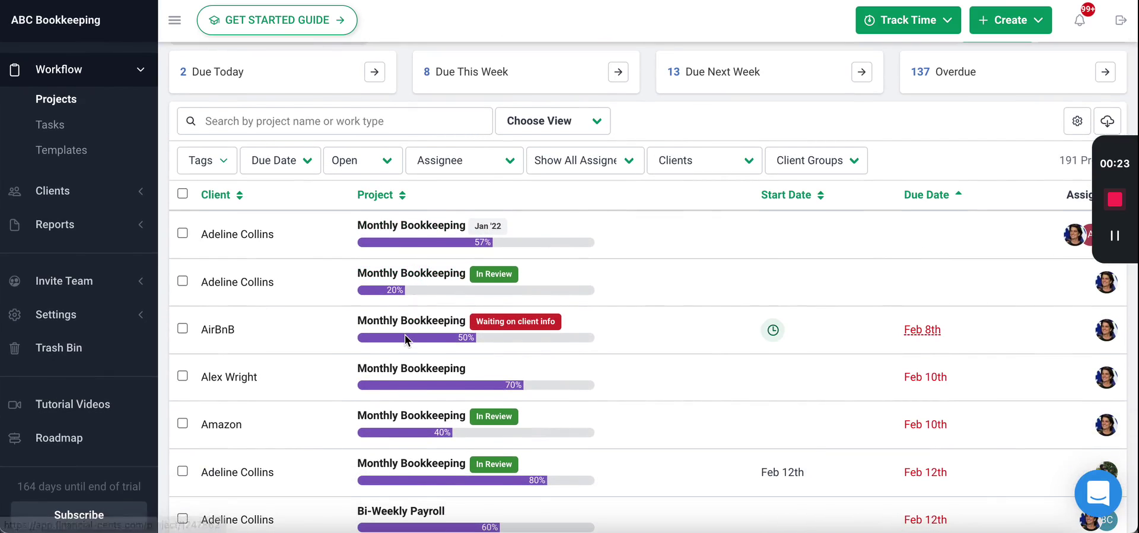
pyautogui.scroll(1, 405, 333)
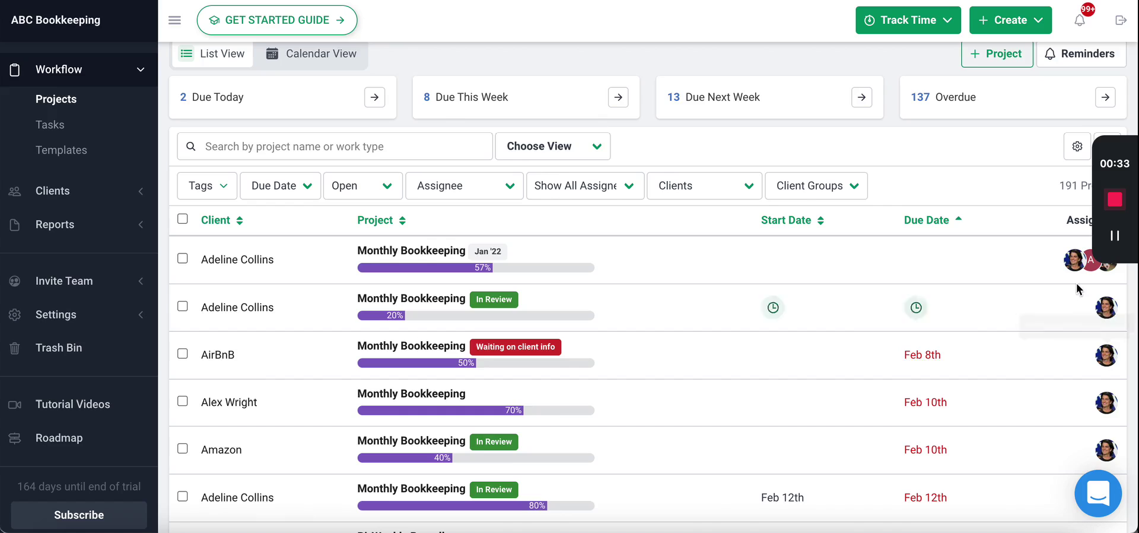
pyautogui.scroll(2, 867, 440)
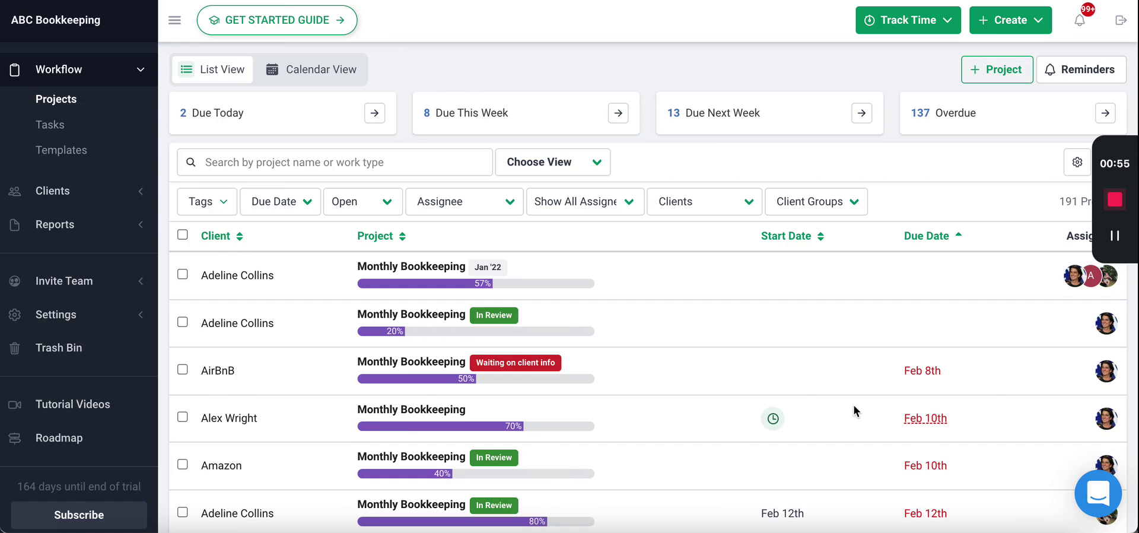
pyautogui.scroll(-1, 853, 404)
pyautogui.scroll(1, 853, 404)
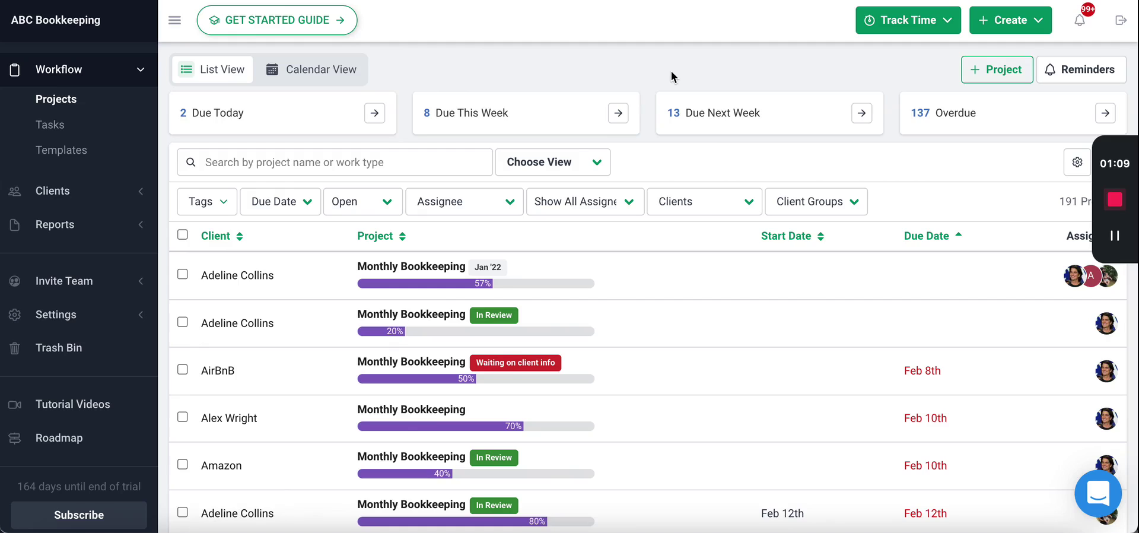
pyautogui.click(387, 160)
pyautogui.write('Monthly')
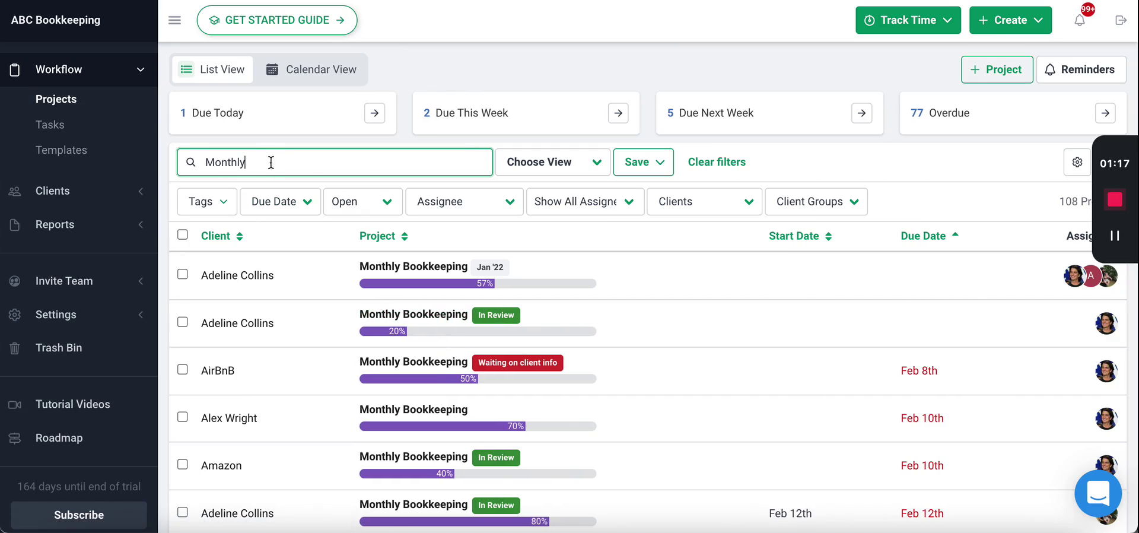
pyautogui.click(226, 202)
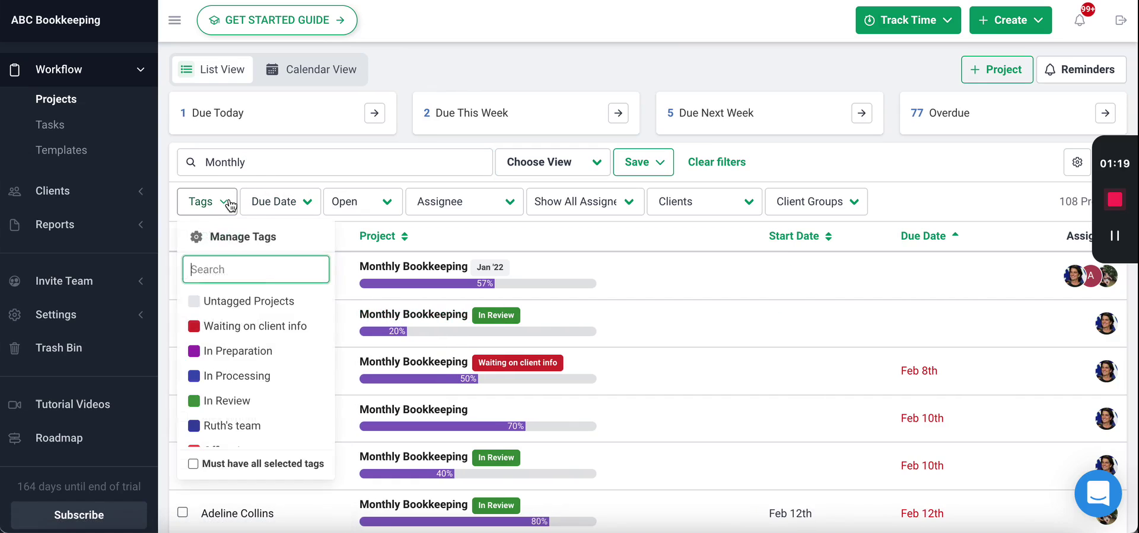
pyautogui.click(233, 403)
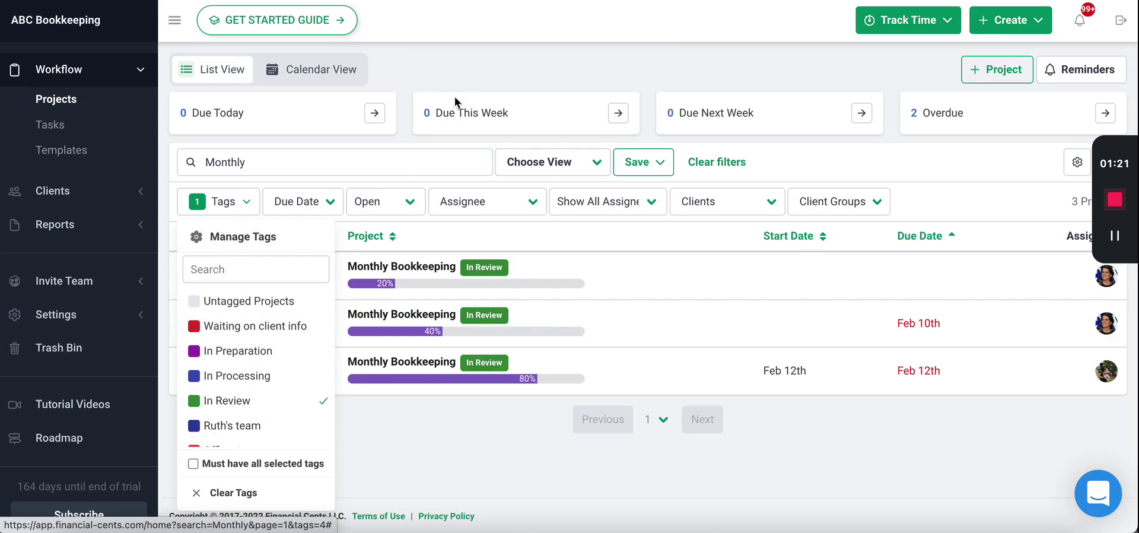
pyautogui.click(480, 76)
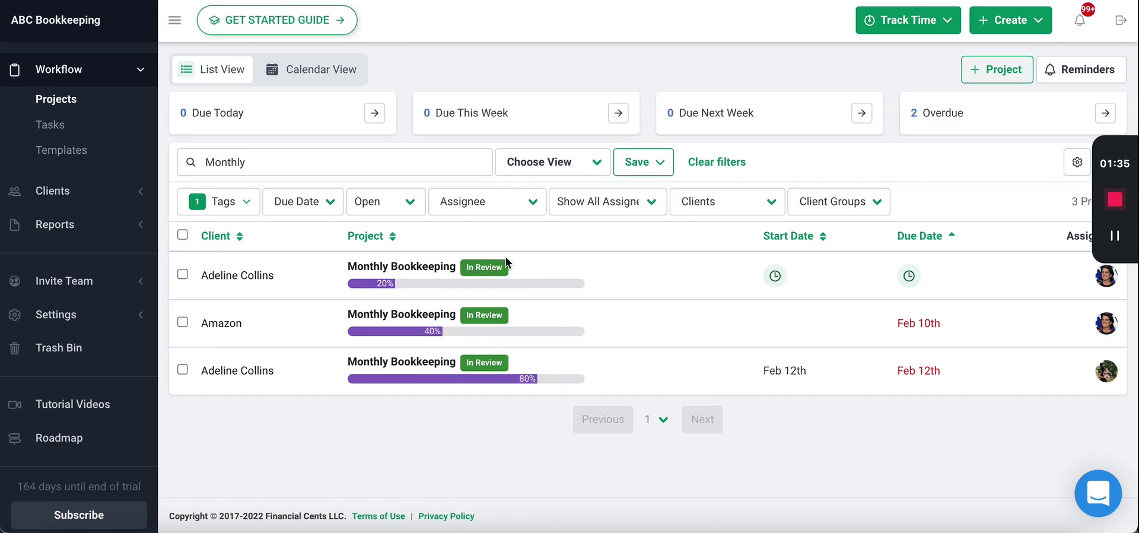
# Step: Clear the 'Monthly' search and remove the In Review tag filter to show all projects
pyautogui.doubleClick(304, 175)
pyautogui.press('BackSpace')
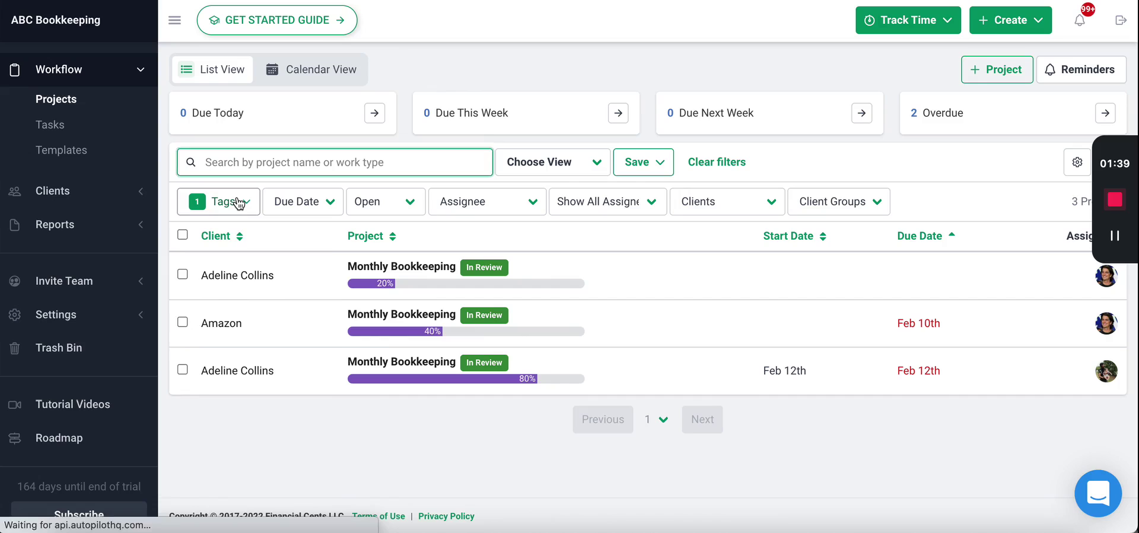
pyautogui.click(239, 204)
pyautogui.scroll(1, 280, 375)
pyautogui.click(279, 401)
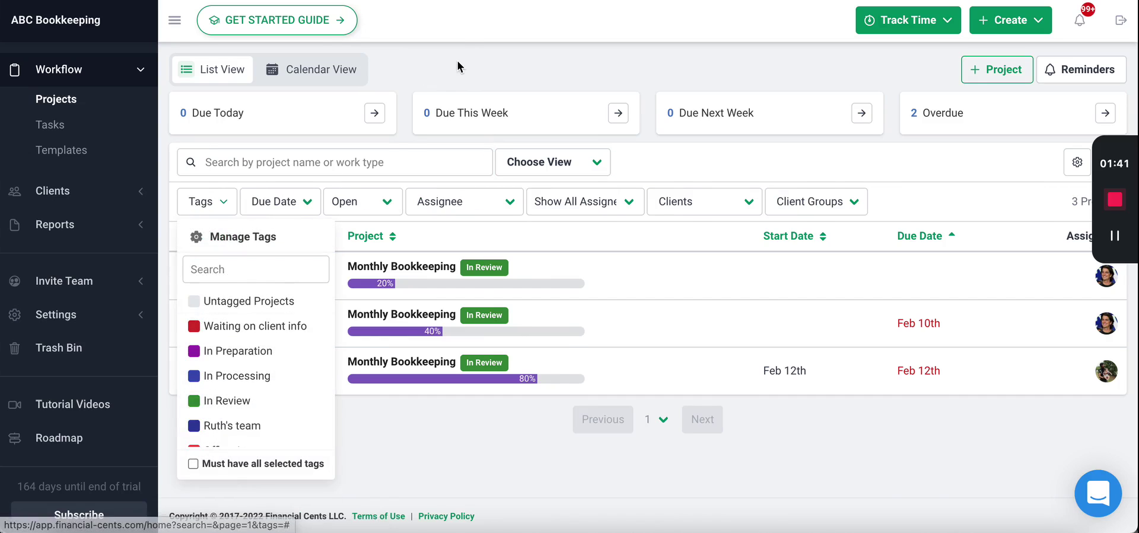
pyautogui.click(458, 62)
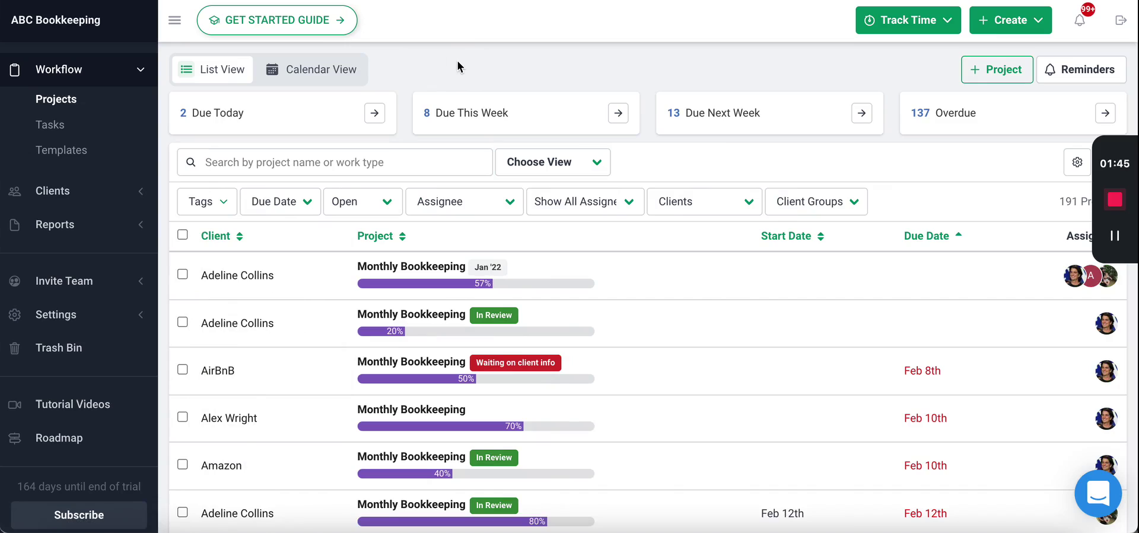
# Step: Apply the Tax returns this week, High Priority and Bookkeeping this week saved views, then clear all filters
pyautogui.click(588, 169)
pyautogui.scroll(-1, 593, 246)
pyautogui.scroll(1, 594, 246)
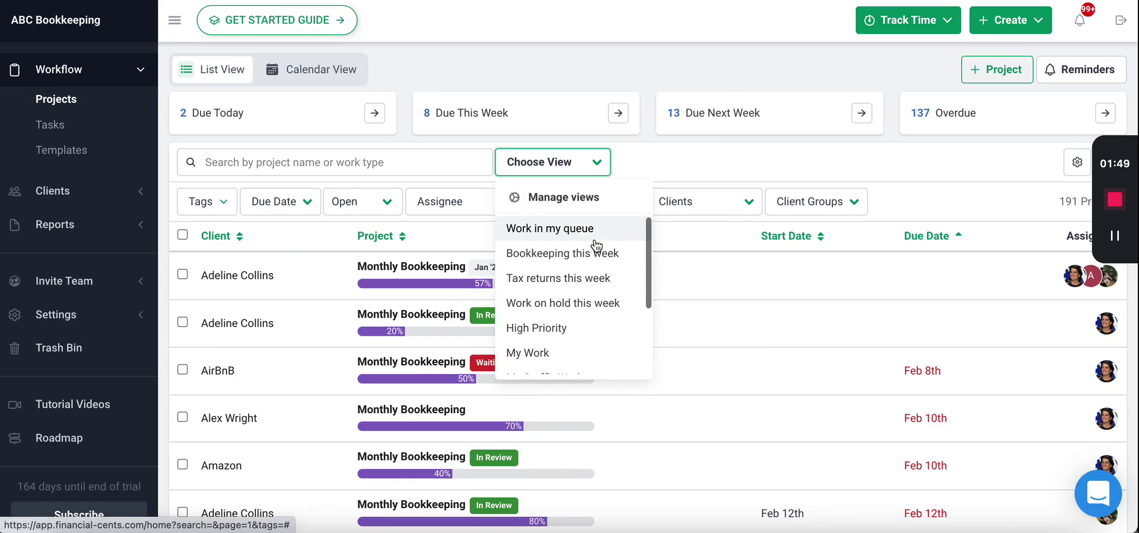
pyautogui.click(593, 277)
pyautogui.click(593, 170)
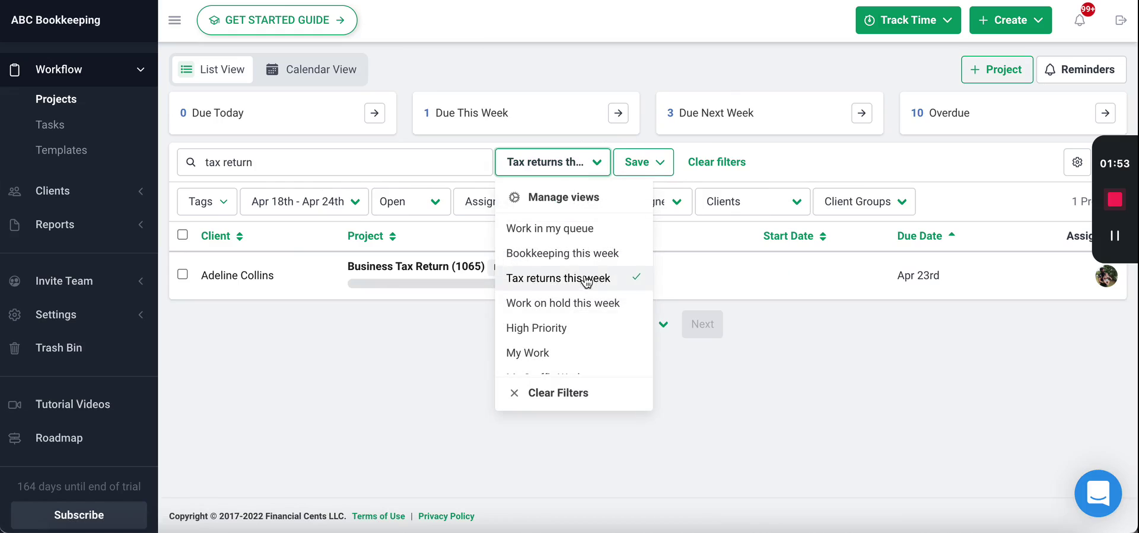
pyautogui.click(583, 328)
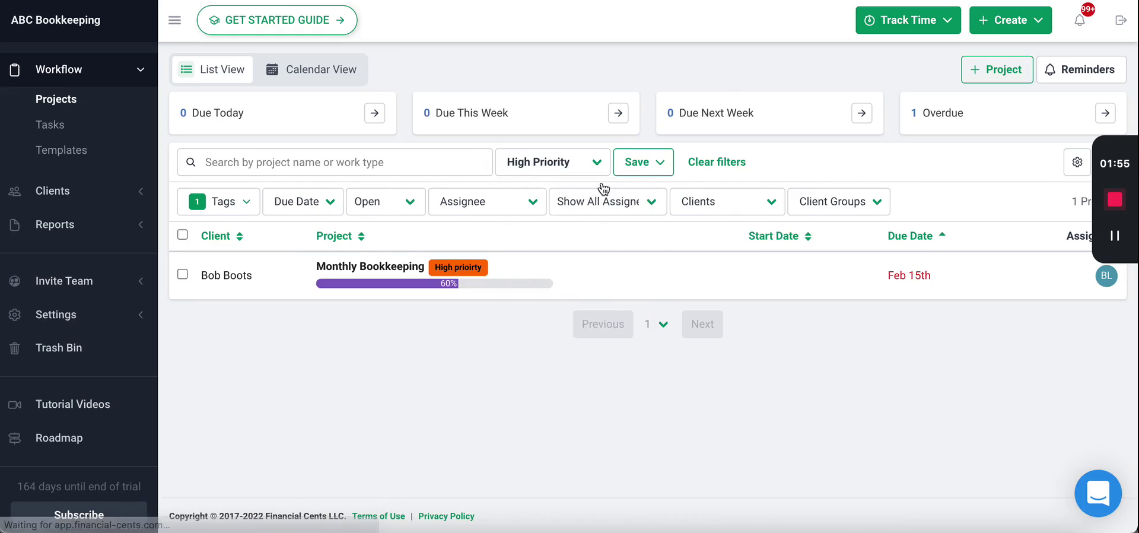
pyautogui.click(597, 166)
pyautogui.click(600, 253)
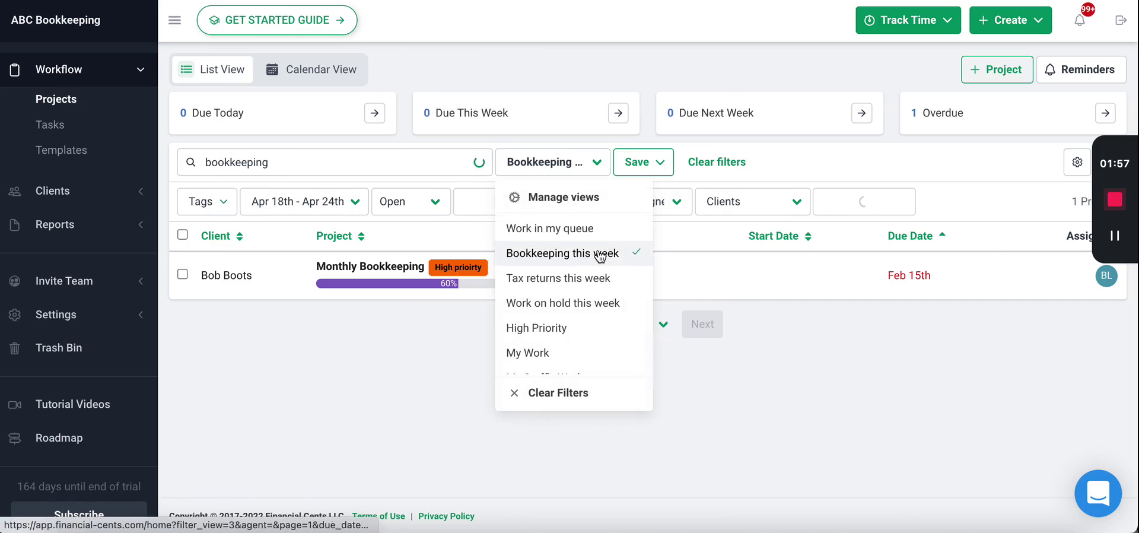
pyautogui.click(714, 170)
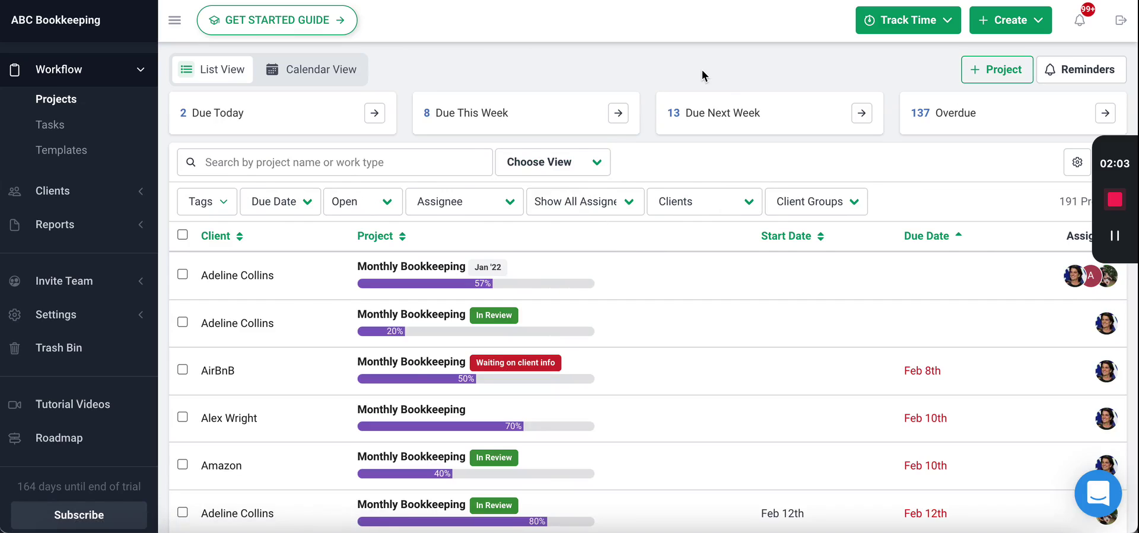
pyautogui.scroll(-1, 702, 69)
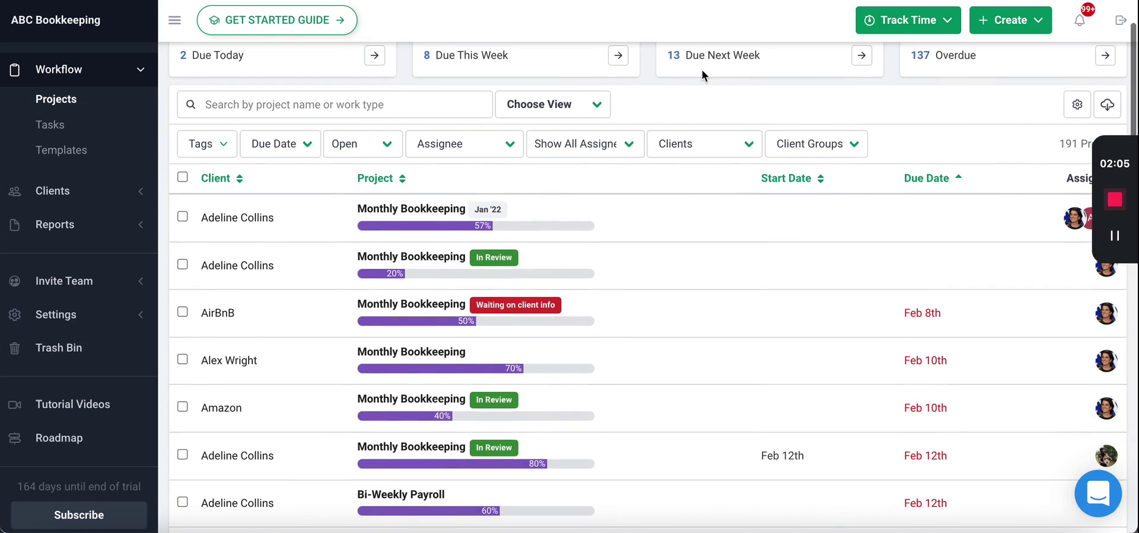
pyautogui.scroll(1, 703, 69)
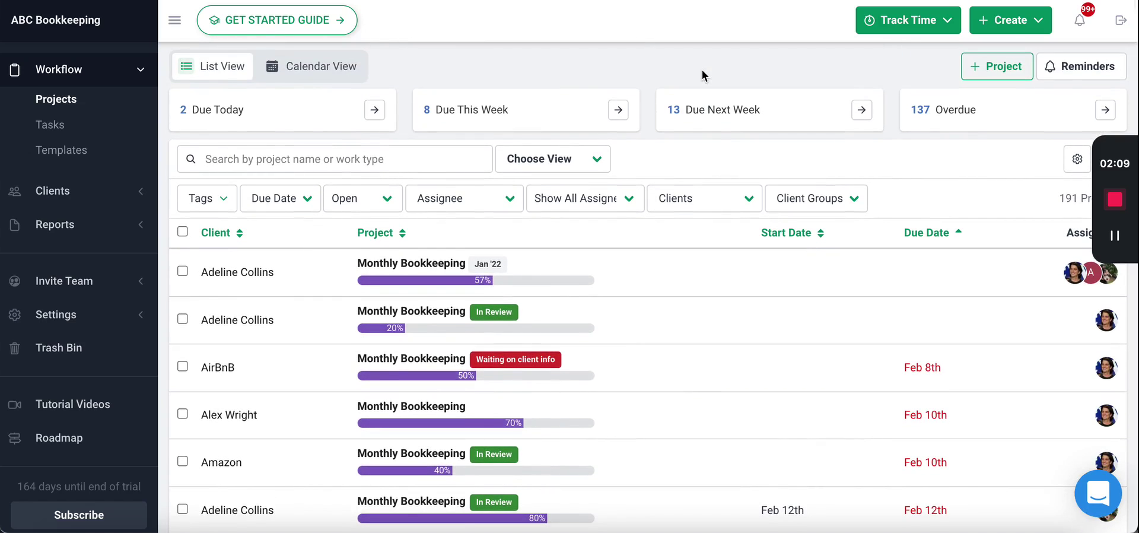
# Step: Mark the Pay bills task complete in the Jan '22 Monthly Bookkeeping project
pyautogui.click(423, 266)
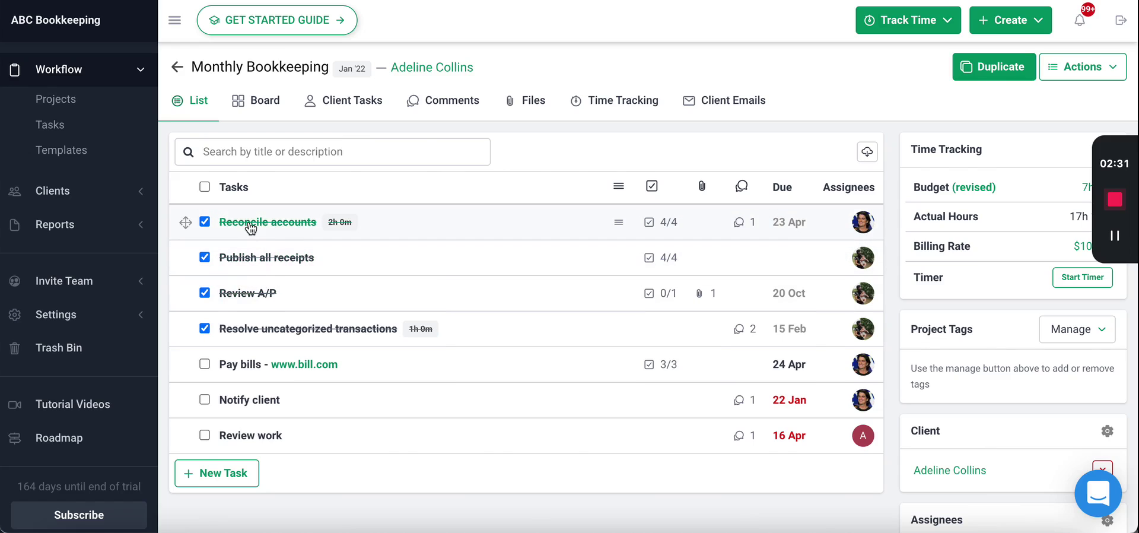
pyautogui.click(205, 364)
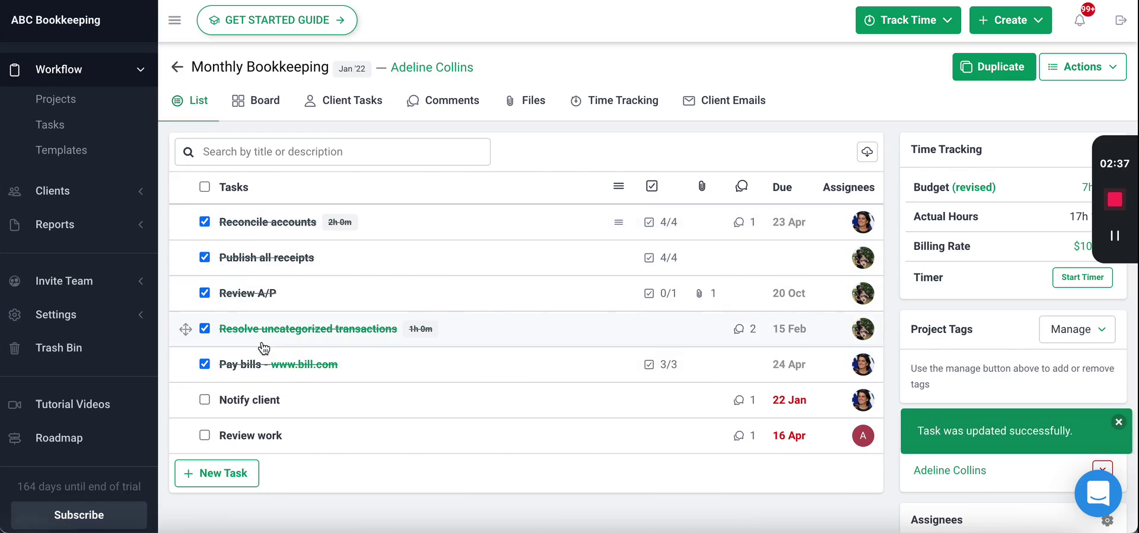
pyautogui.click(104, 105)
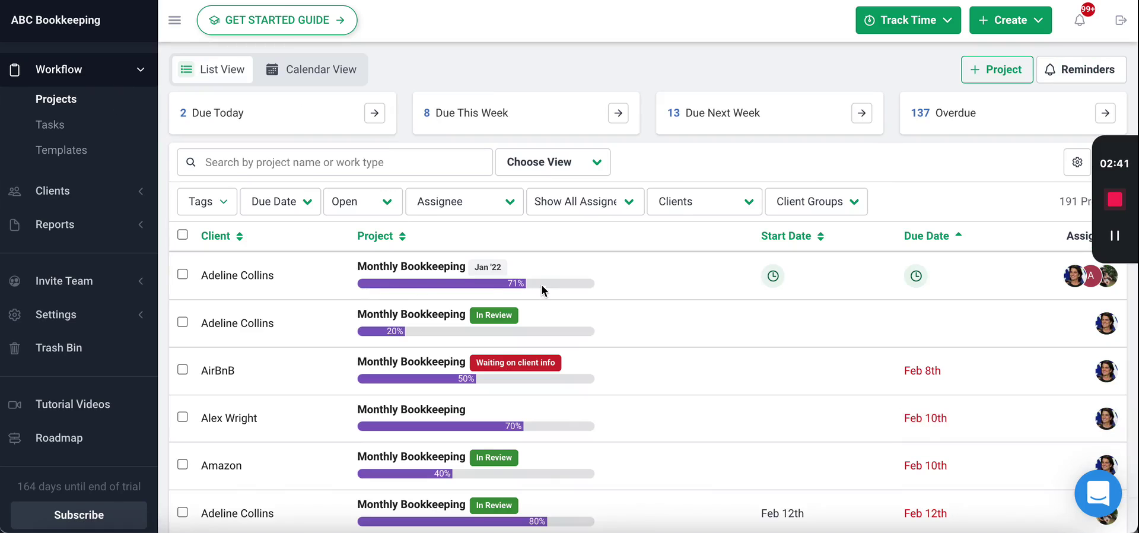
pyautogui.click(428, 265)
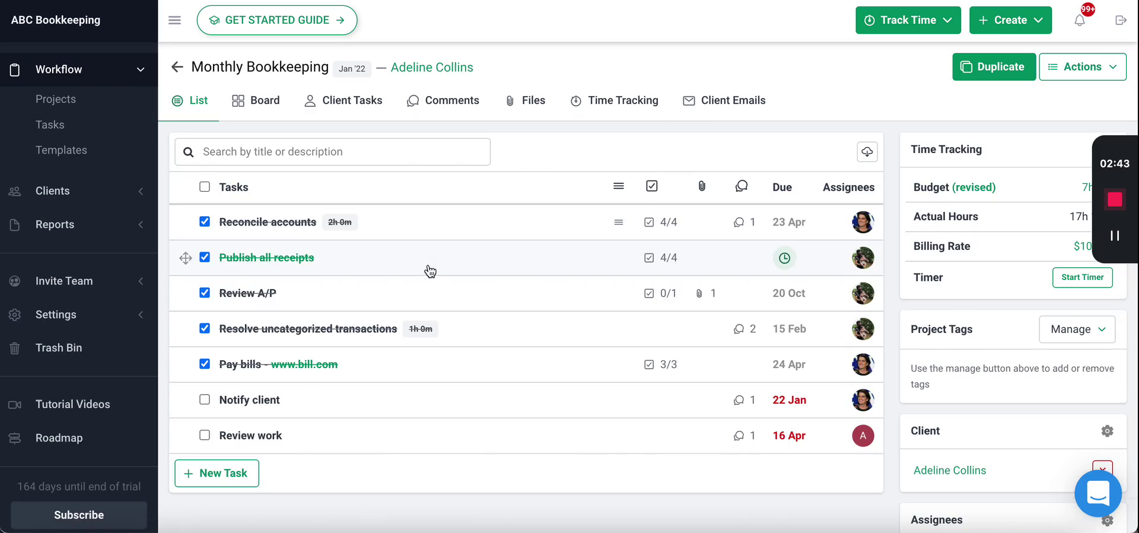
# Step: View the Reconcile accounts task details, then close them
pyautogui.click(299, 223)
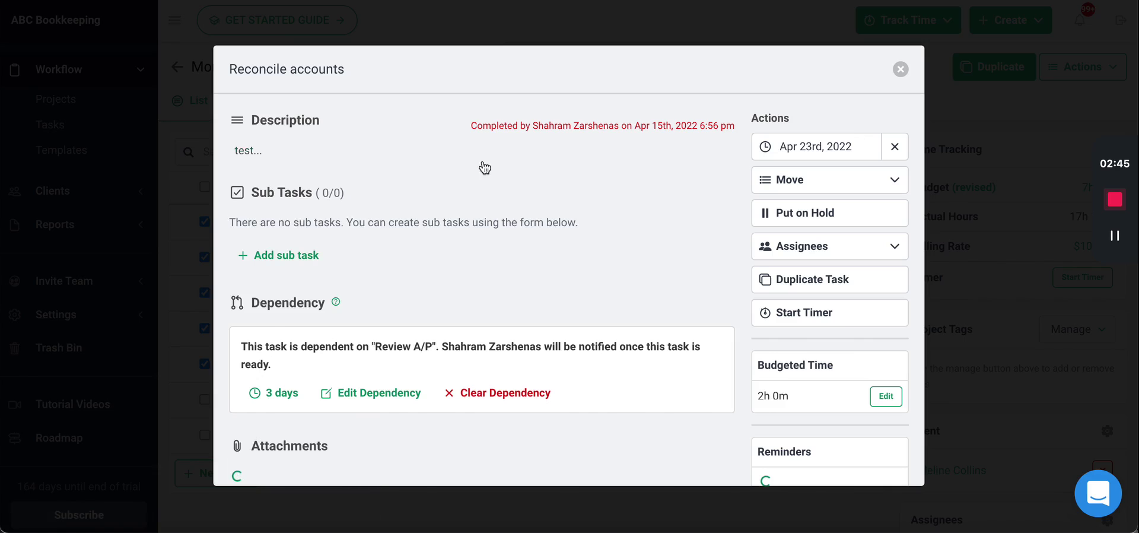
pyautogui.scroll(-2, 311, 255)
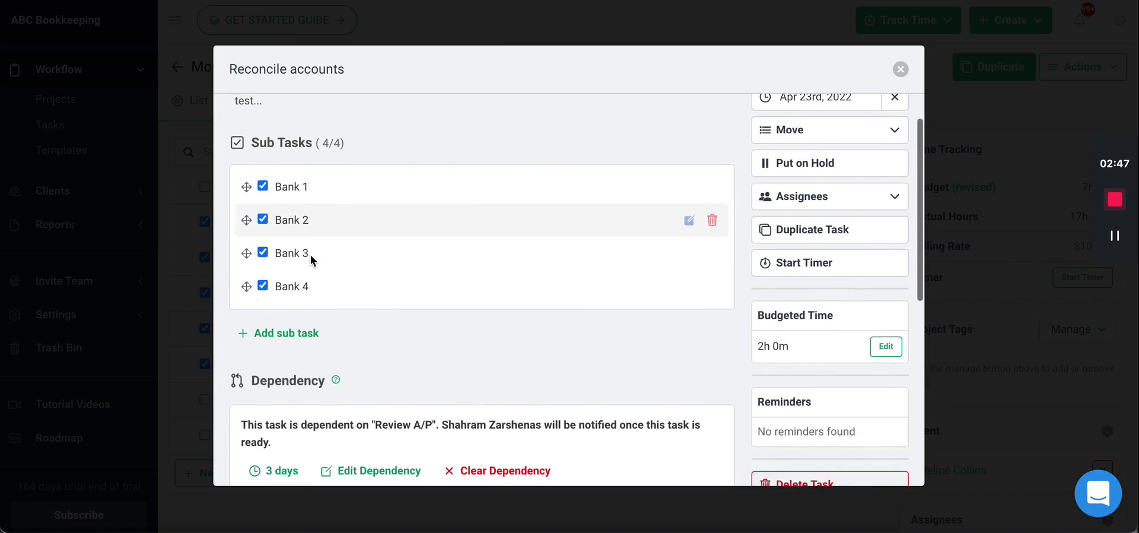
pyautogui.scroll(2, 311, 254)
pyautogui.click(904, 75)
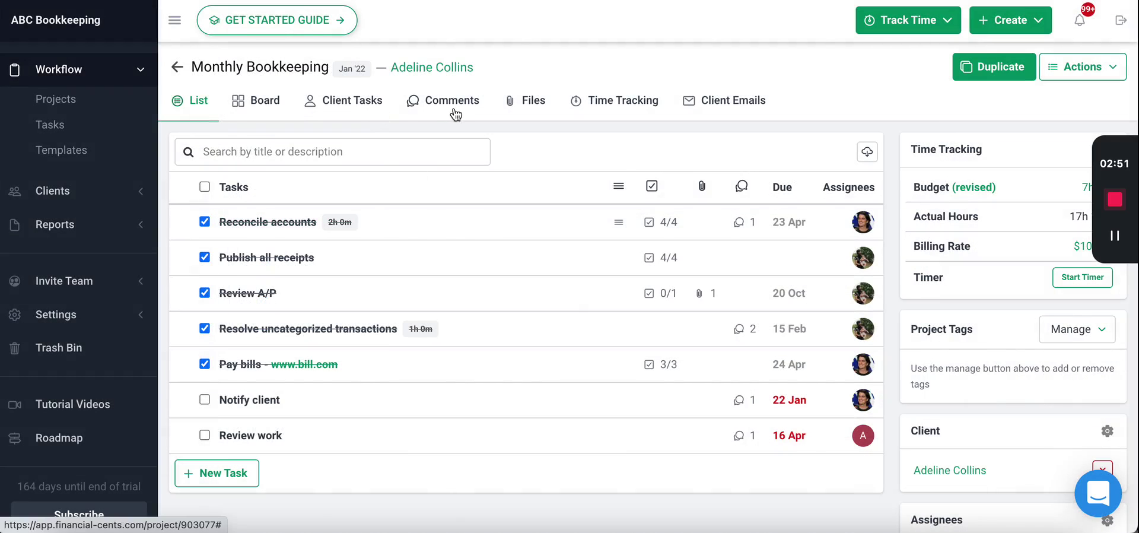
pyautogui.click(453, 107)
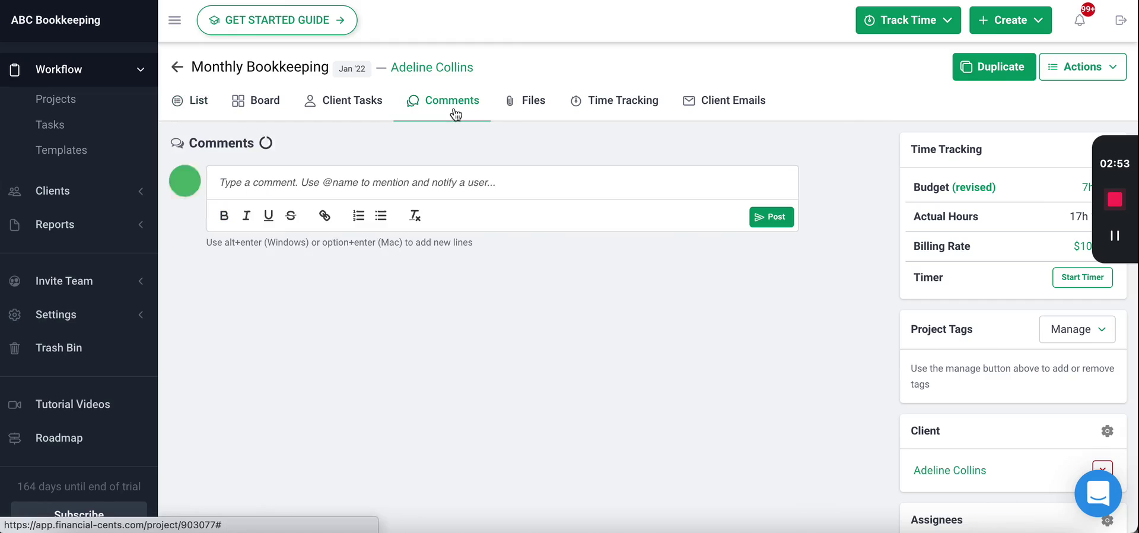
pyautogui.scroll(-3, 393, 281)
pyautogui.scroll(3, 393, 281)
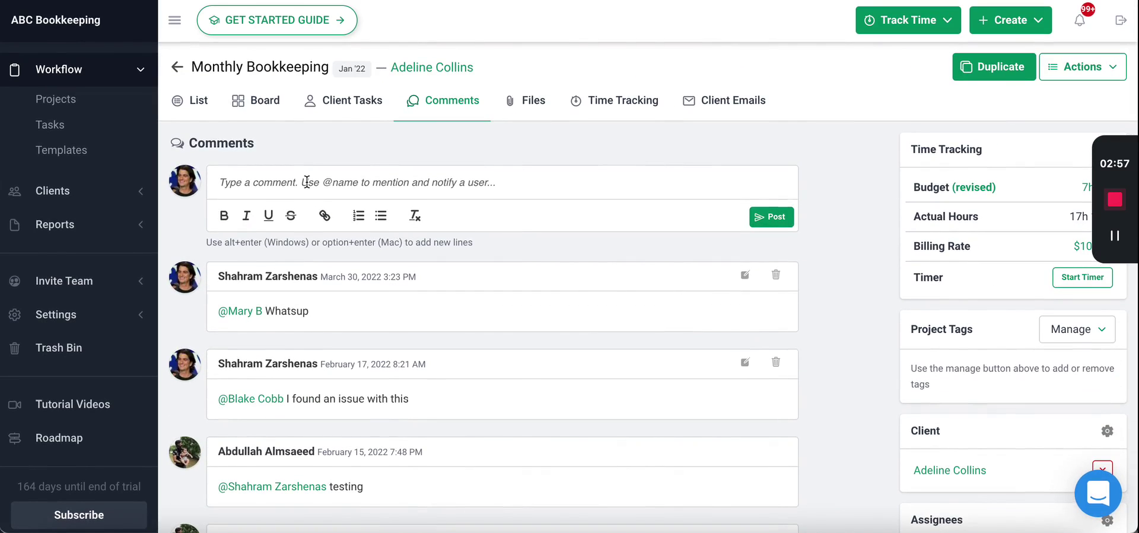
pyautogui.click(544, 113)
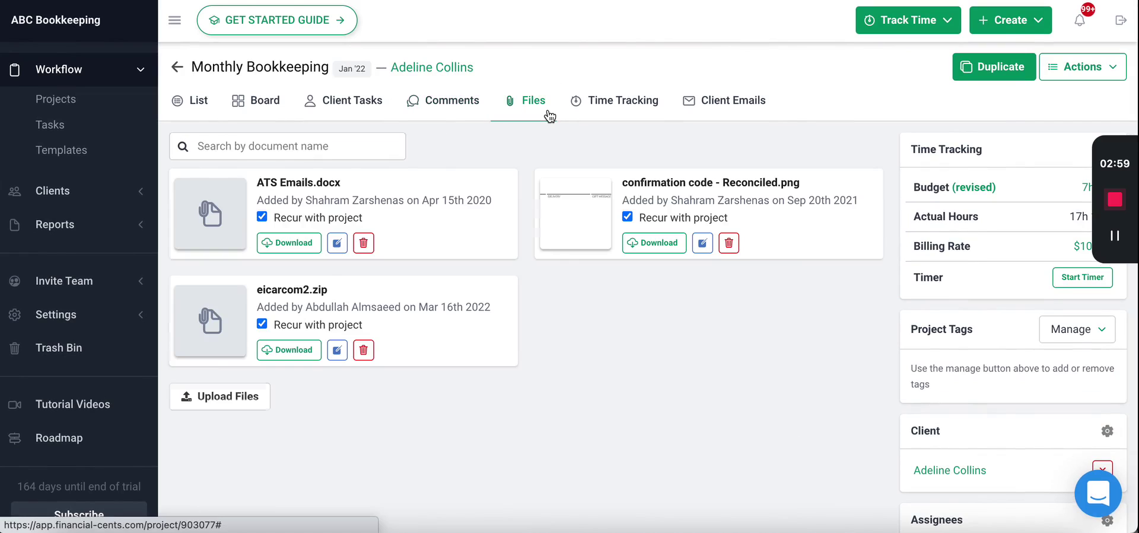
pyautogui.click(740, 113)
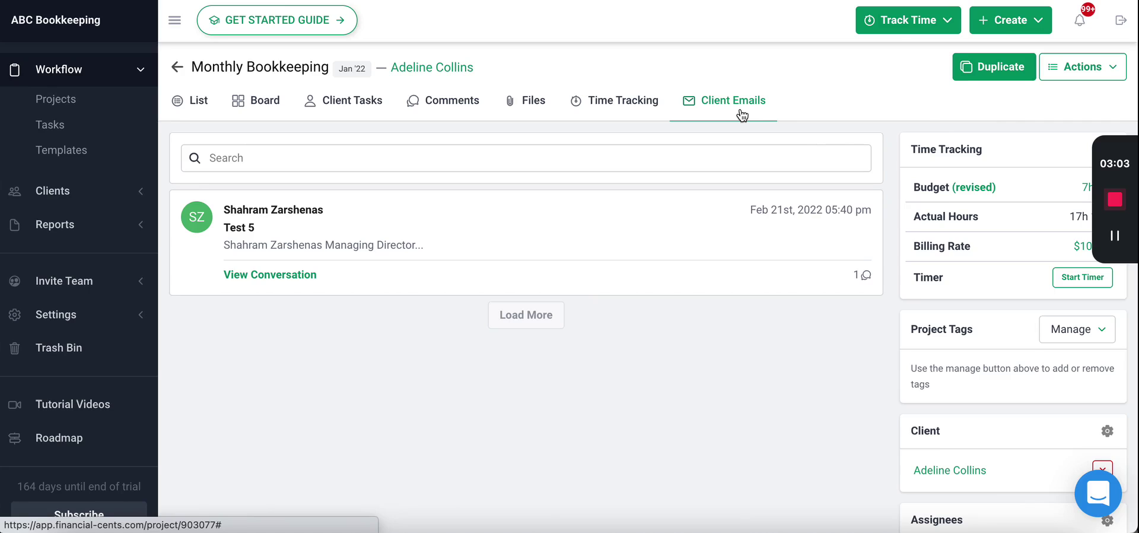
pyautogui.click(193, 108)
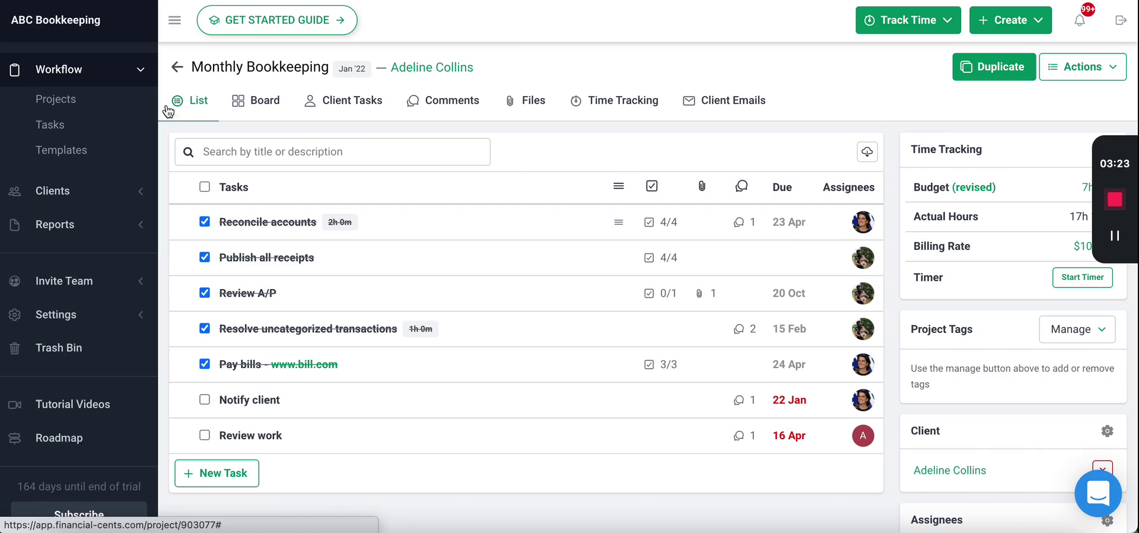
# Step: Browse the workflow templates list, then return to the Projects list
pyautogui.click(109, 106)
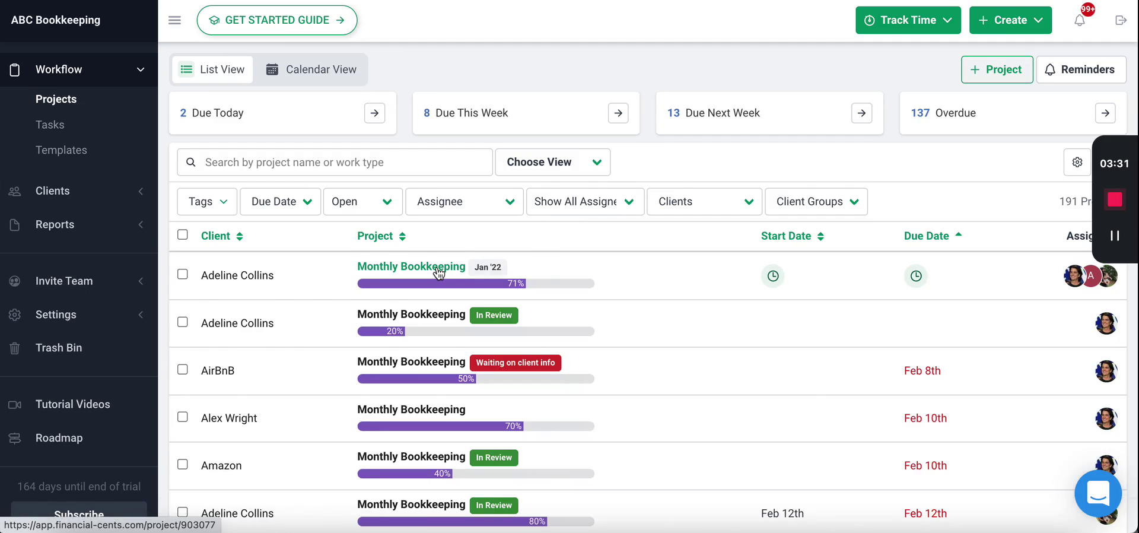
pyautogui.click(109, 157)
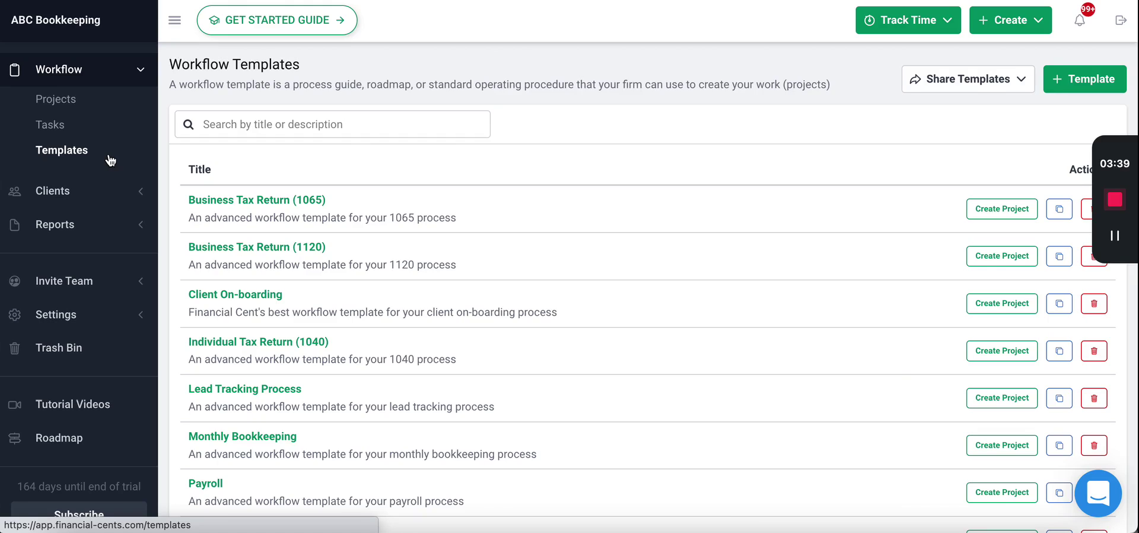
pyautogui.scroll(-2, 334, 240)
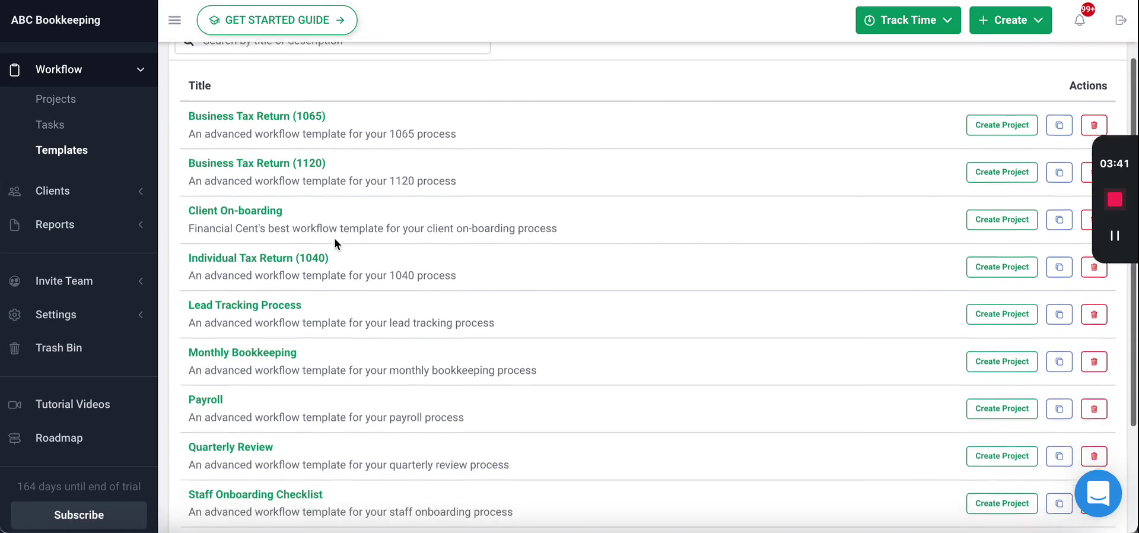
pyautogui.scroll(-1, 334, 242)
pyautogui.scroll(-2, 334, 242)
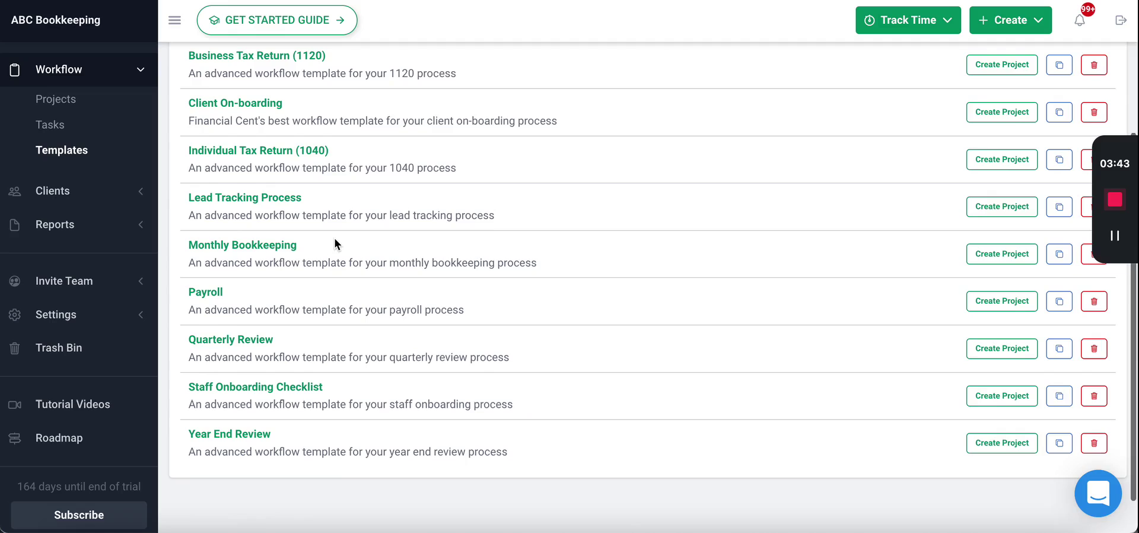
pyautogui.scroll(5, 335, 240)
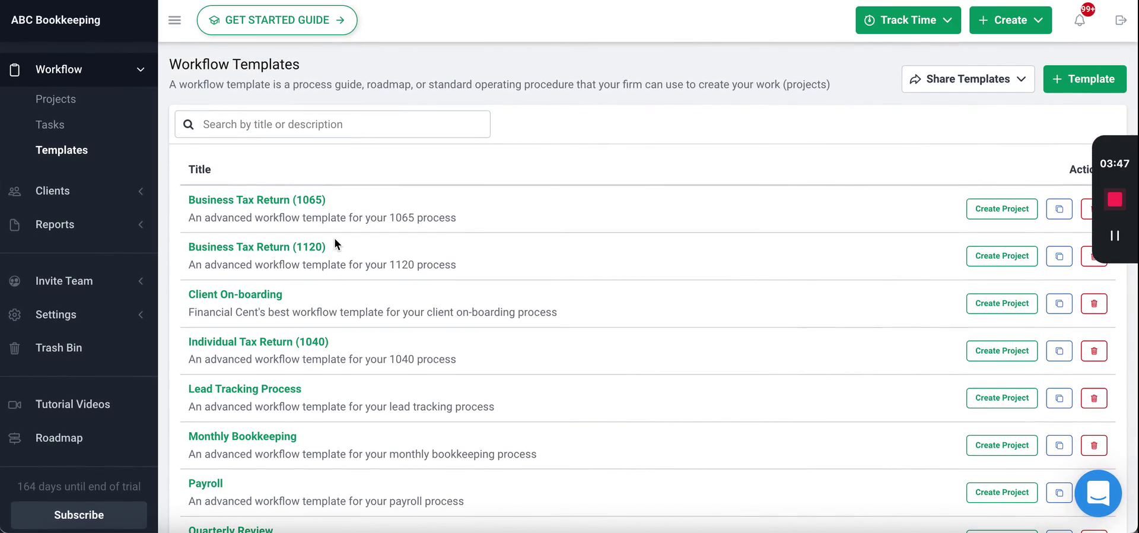
pyautogui.click(97, 102)
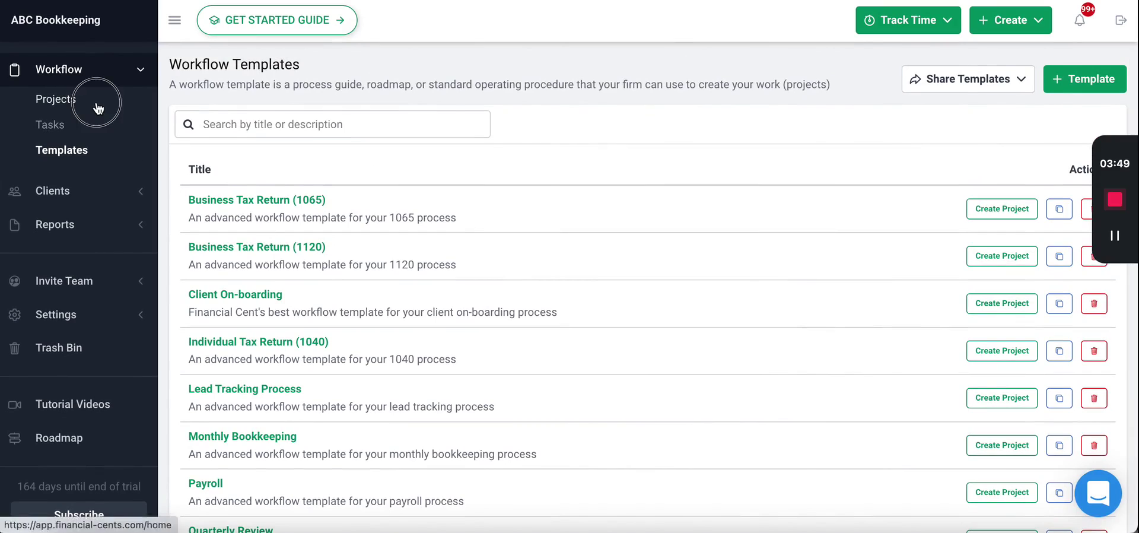